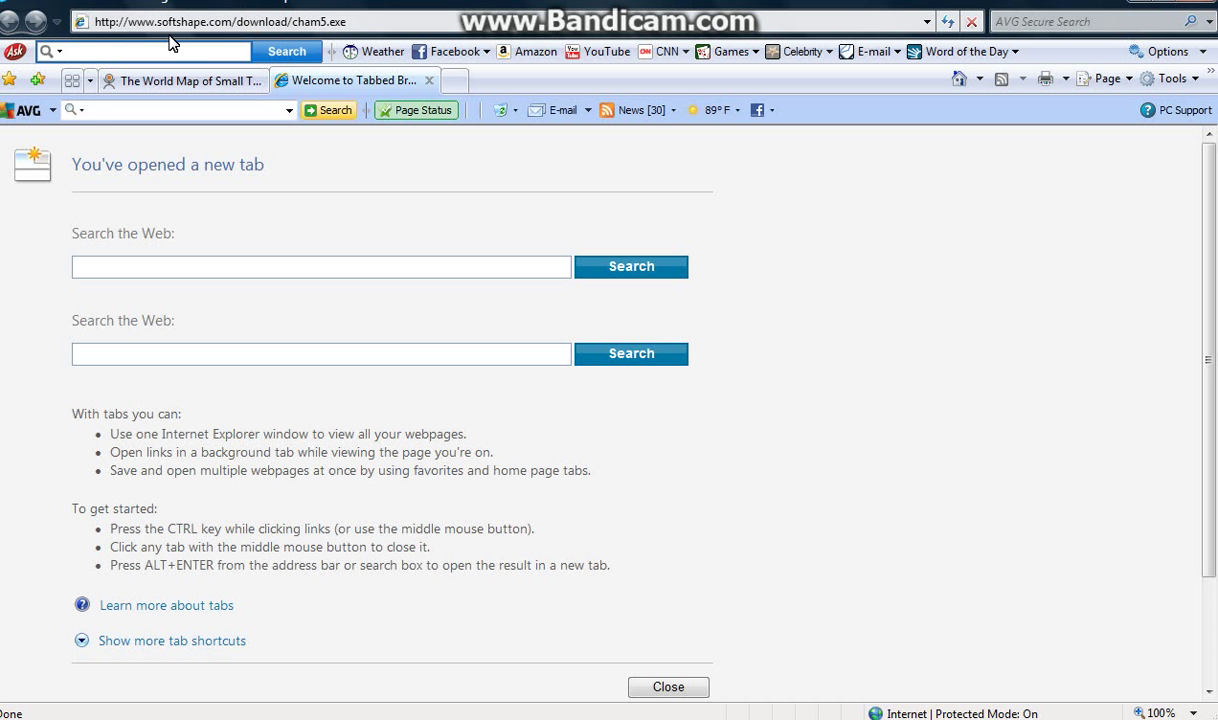
{"action": "left_click", "coordinate": [369, 24]}
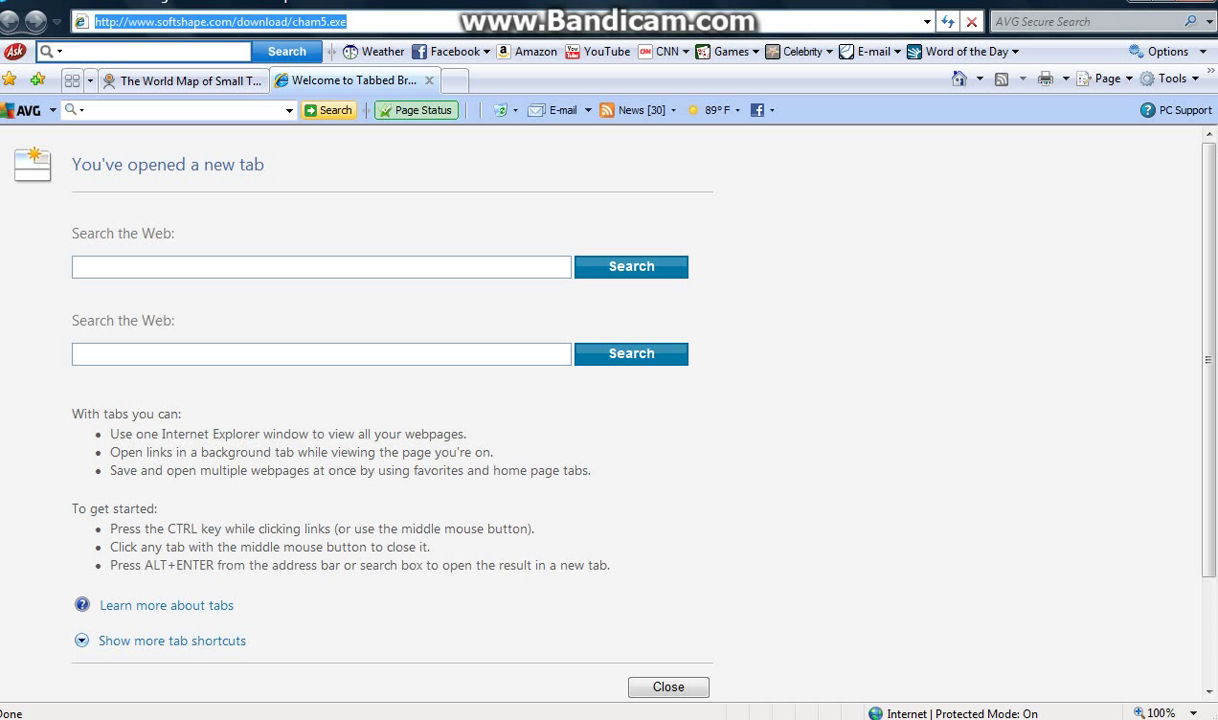
{"action": "key", "text": "Return"}
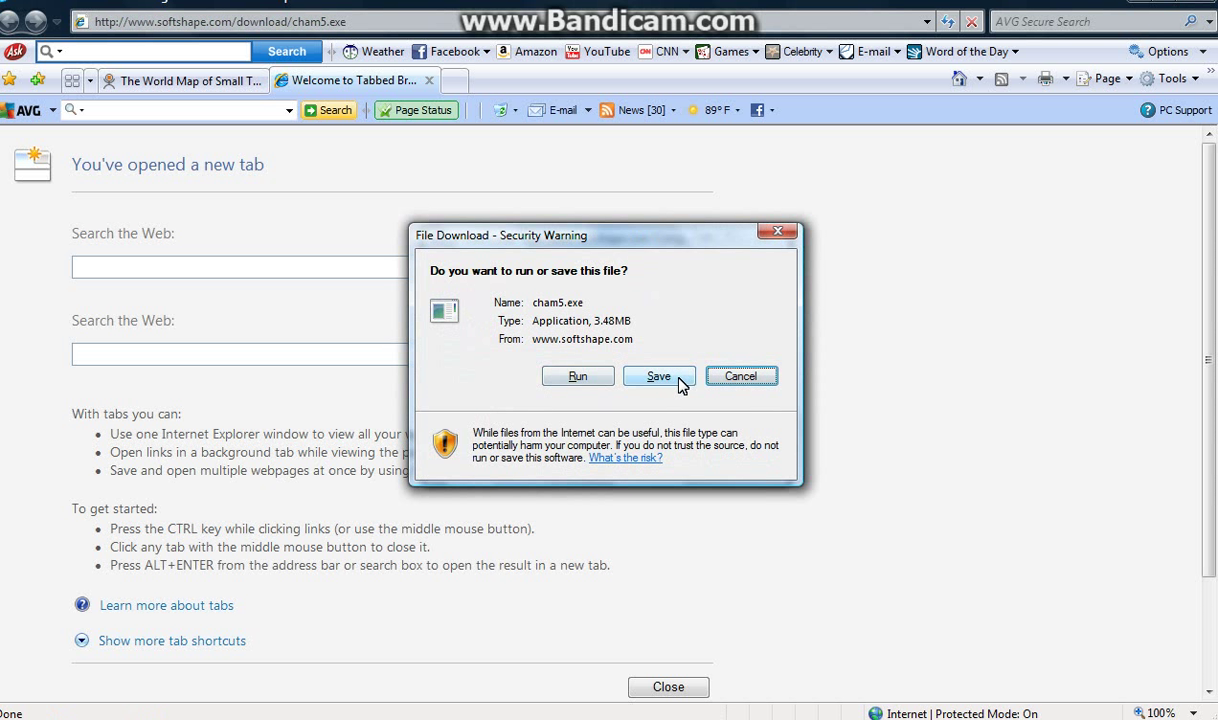
{"action": "left_click", "coordinate": [722, 378]}
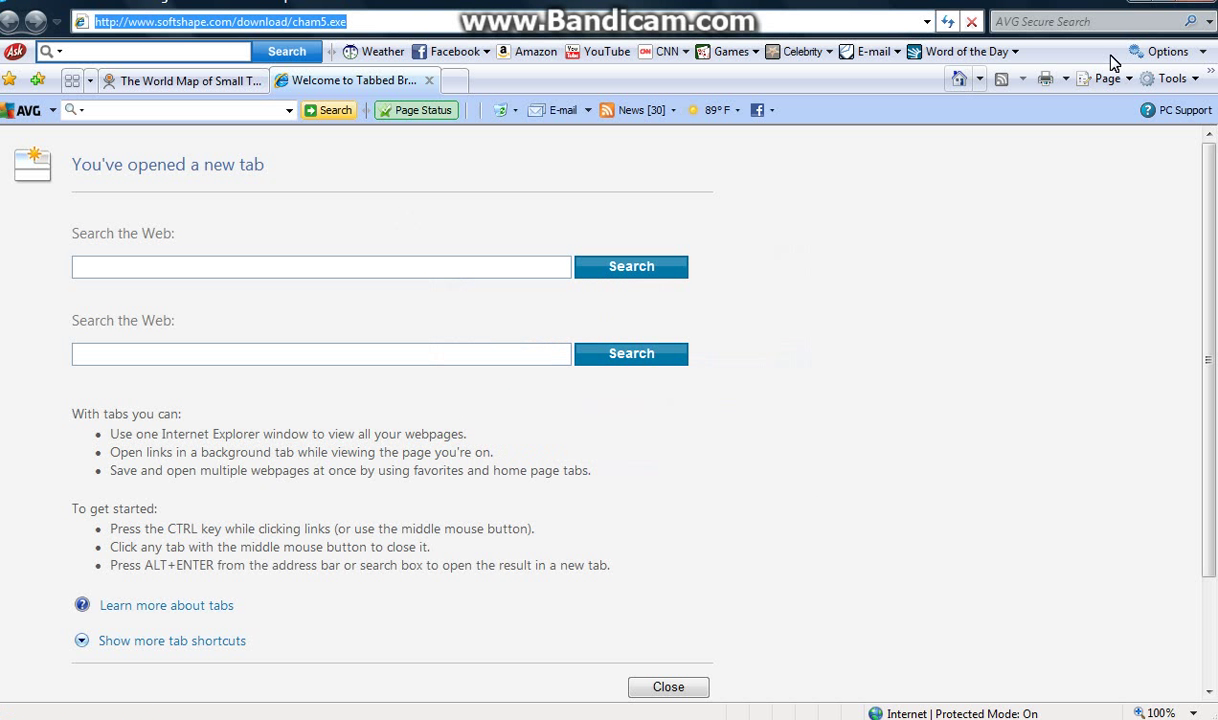
Step: Run the cham5 installer from the desktop and allow the unverified program to start
{"action": "left_click", "coordinate": [1146, 9]}
{"action": "double_click", "coordinate": [604, 455]}
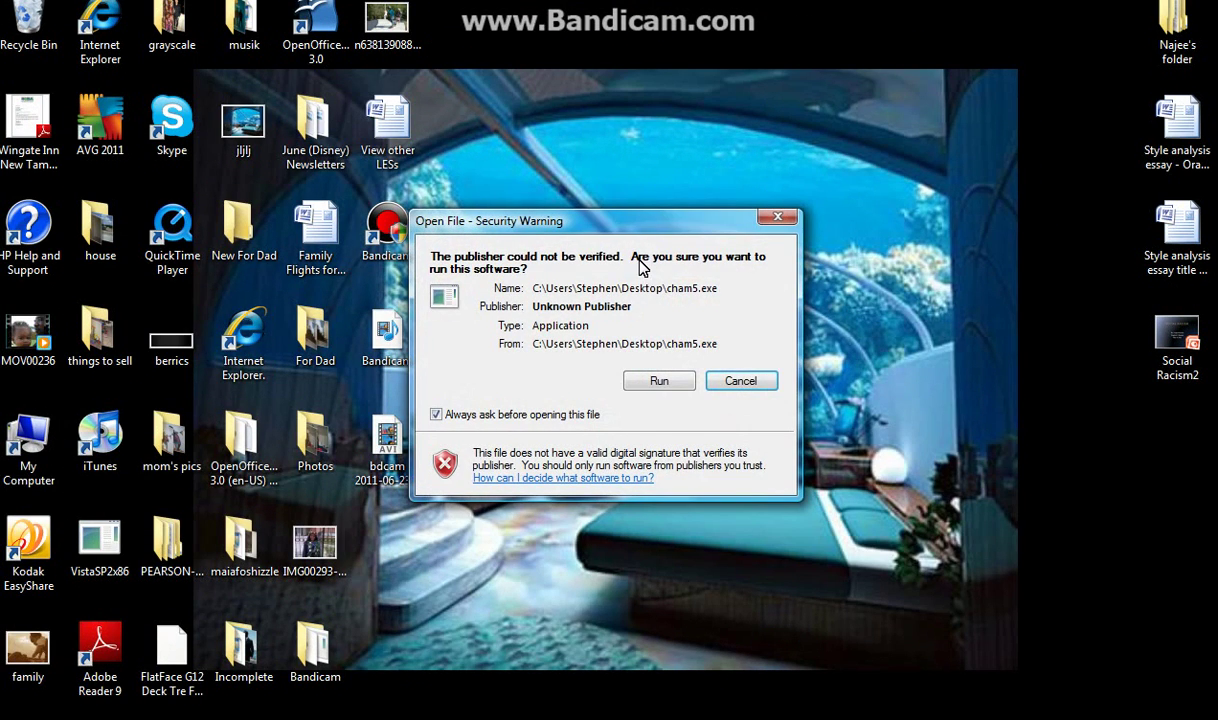
{"action": "left_click", "coordinate": [660, 390]}
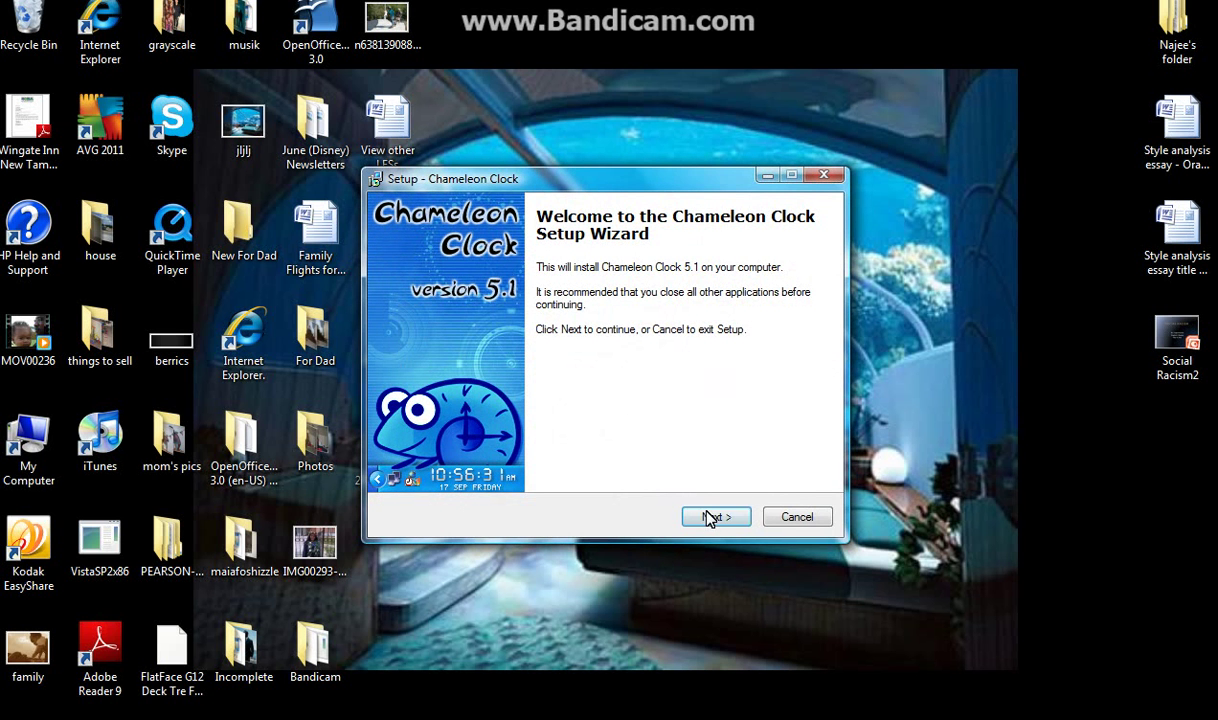
Step: Accept the license agreement and install Chameleon Clock into the existing folder C:\Program Files\Chameleon Clock, completing the setup wizard
{"action": "left_click", "coordinate": [708, 517]}
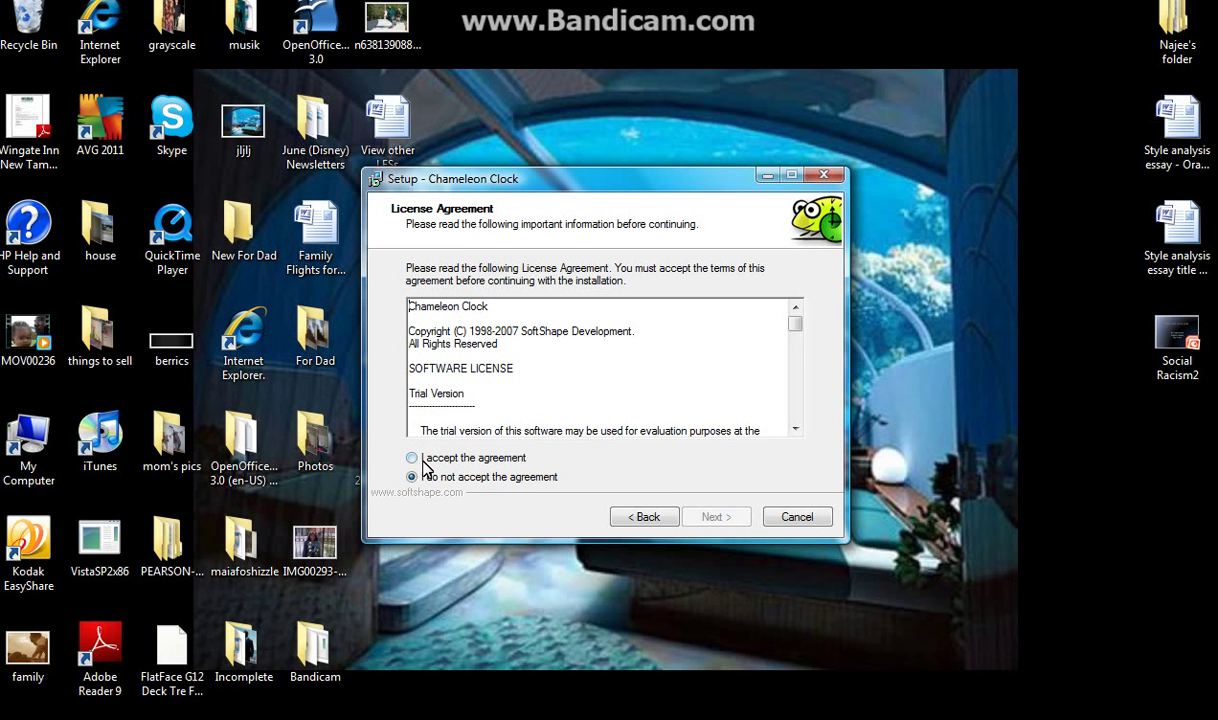
{"action": "left_click", "coordinate": [412, 457]}
{"action": "left_click", "coordinate": [711, 518]}
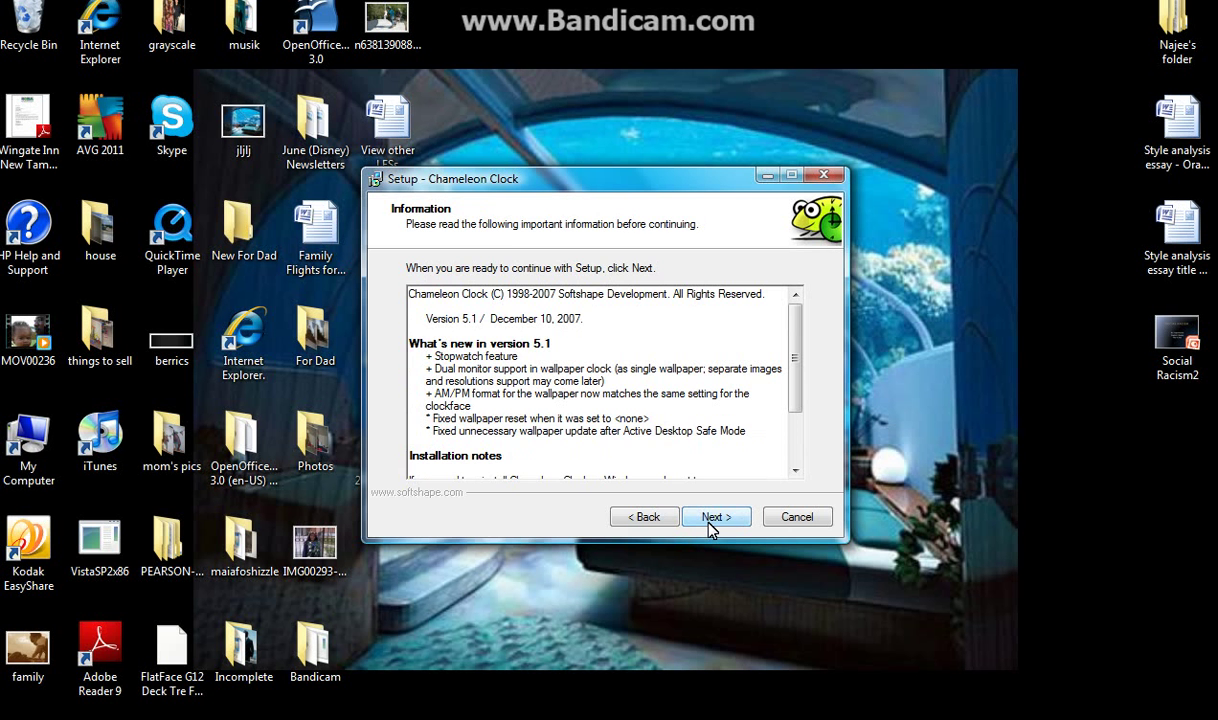
{"action": "left_click", "coordinate": [709, 518]}
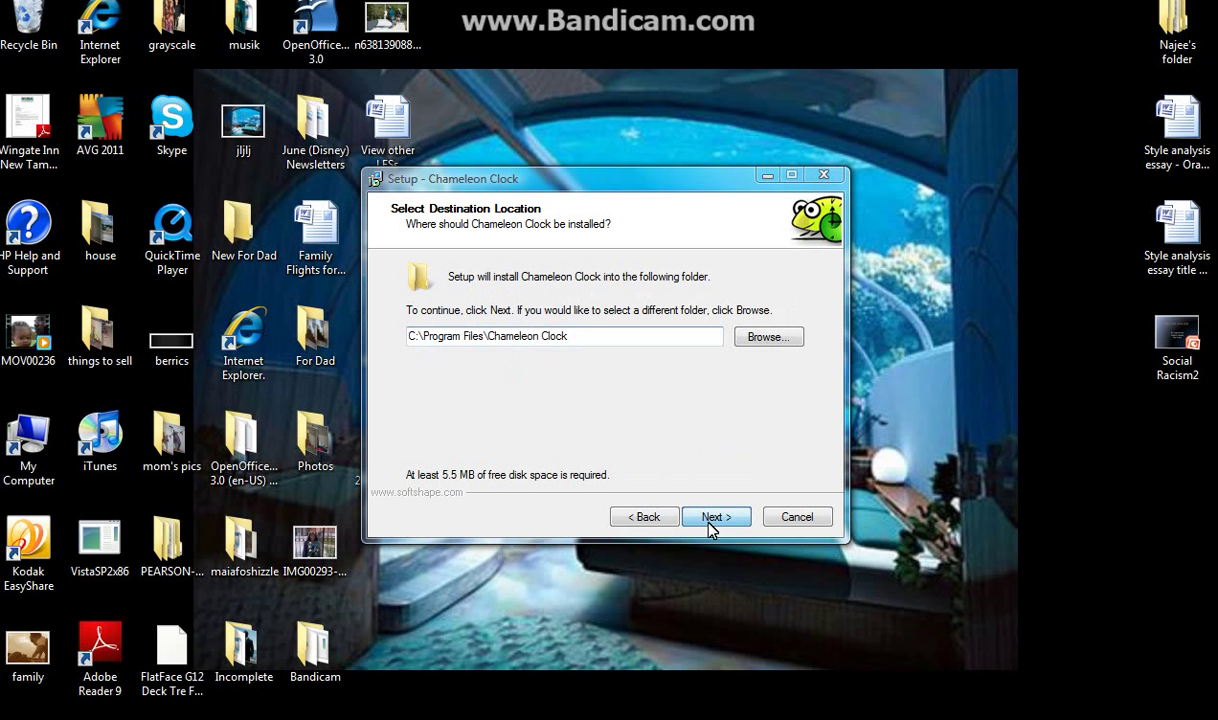
{"action": "left_click", "coordinate": [709, 522]}
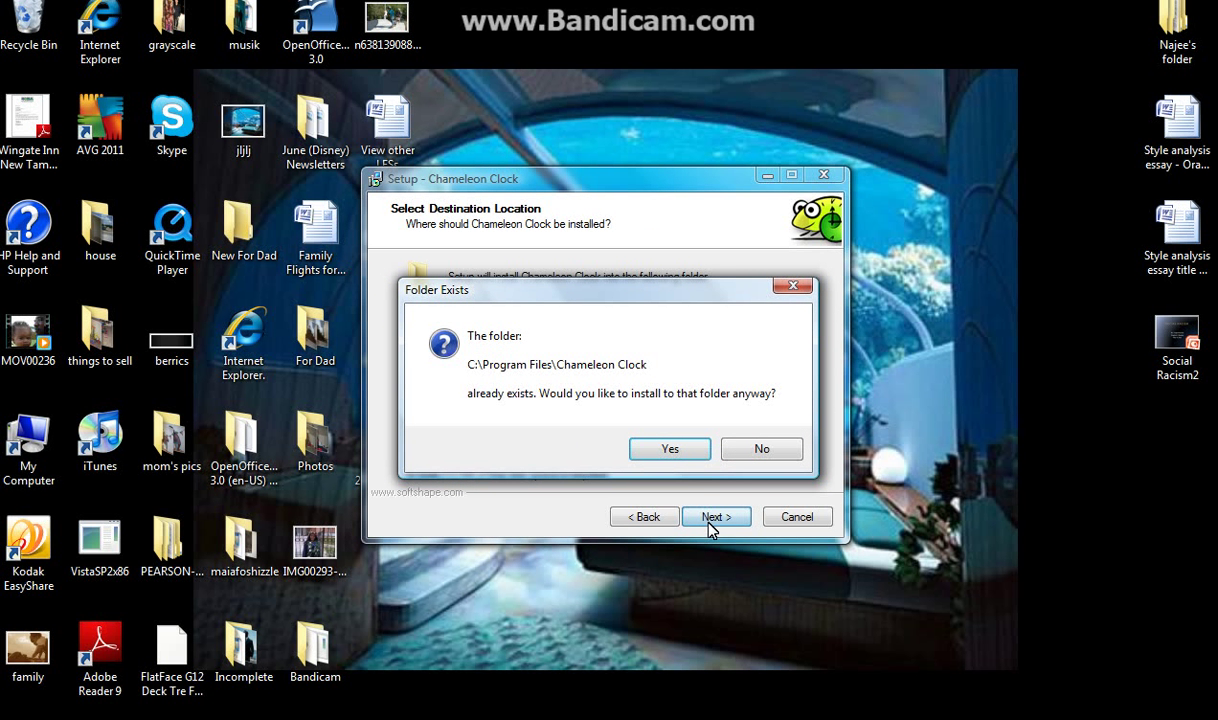
{"action": "left_click", "coordinate": [659, 450]}
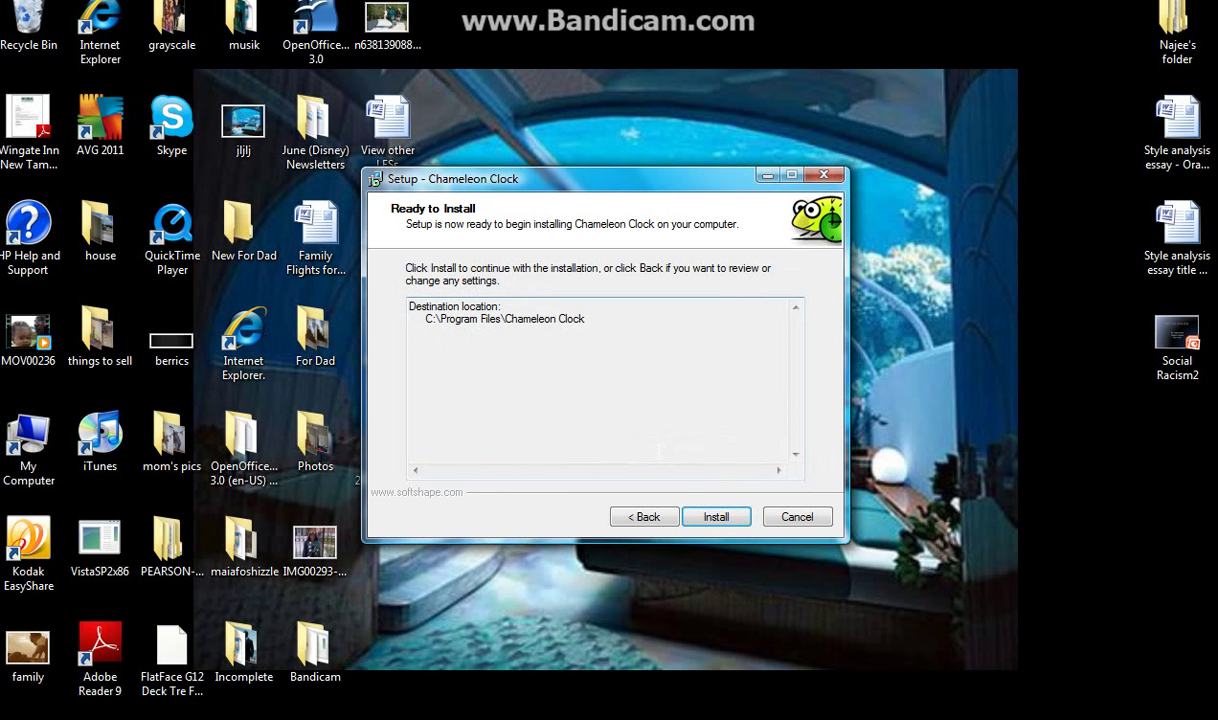
{"action": "left_click", "coordinate": [719, 518]}
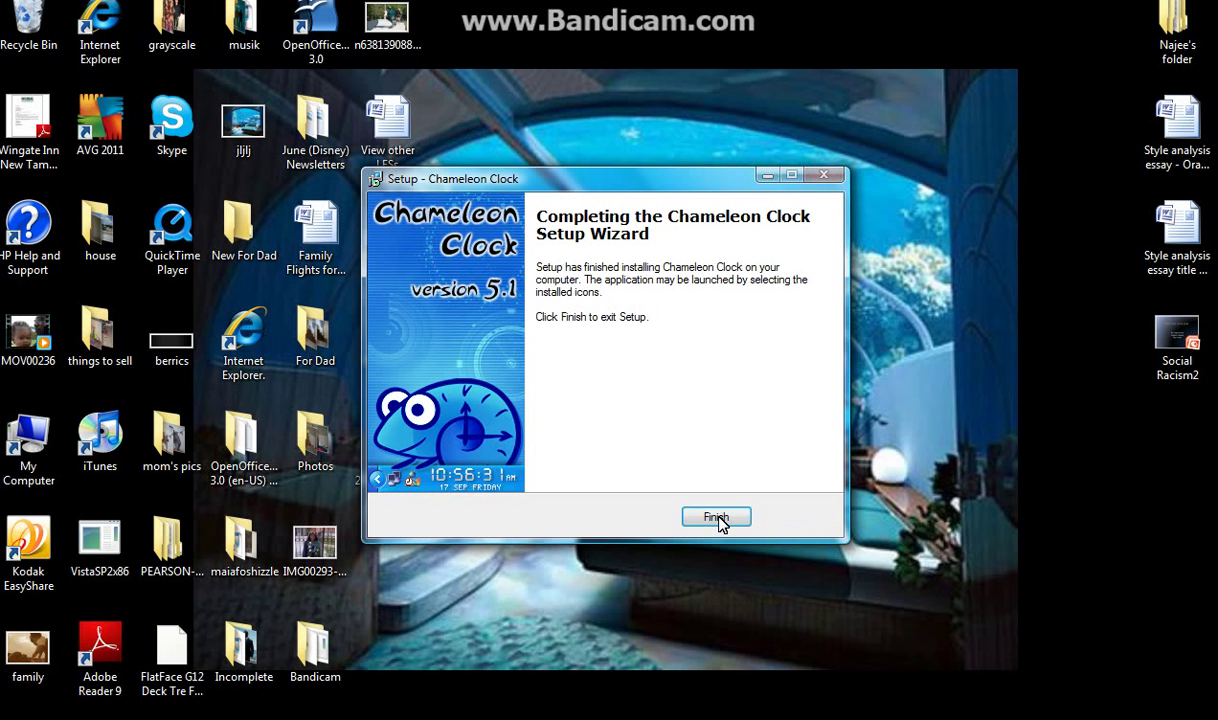
{"action": "left_click", "coordinate": [717, 518]}
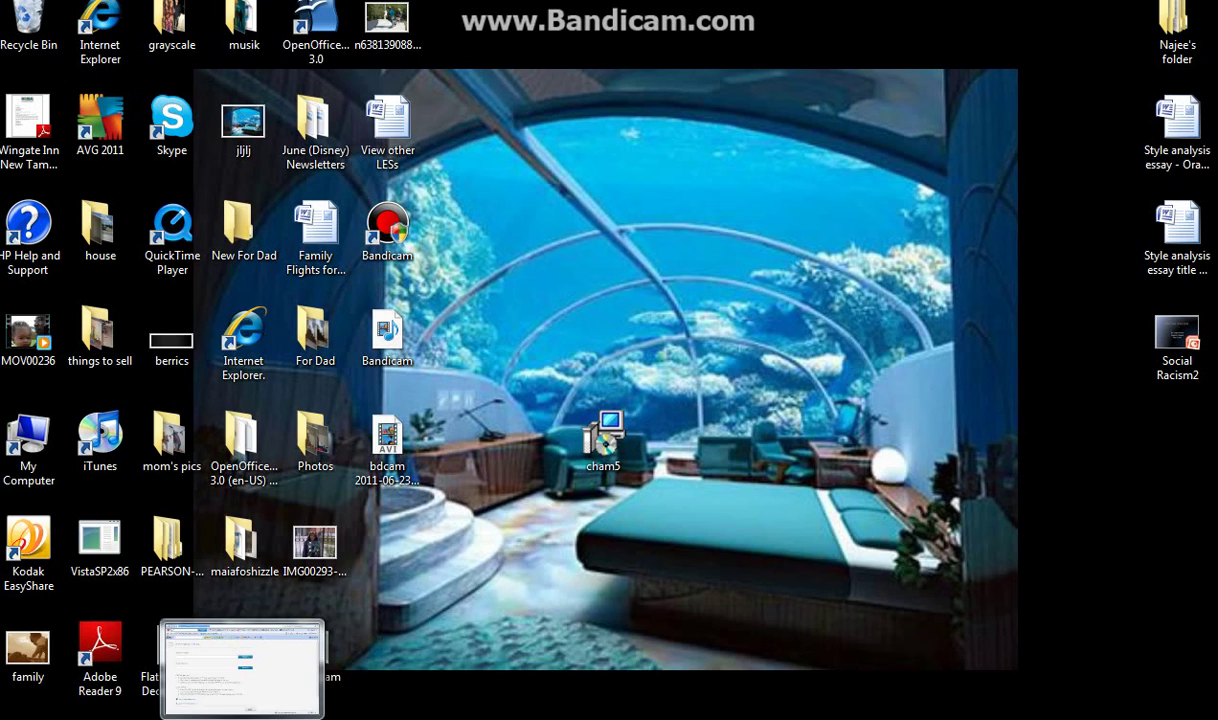
Step: Switch to the browser and download The World Map of Small Towns as a 1280x1024 WCZ file to the desktop
{"action": "left_click", "coordinate": [245, 666]}
{"action": "left_click", "coordinate": [221, 87]}
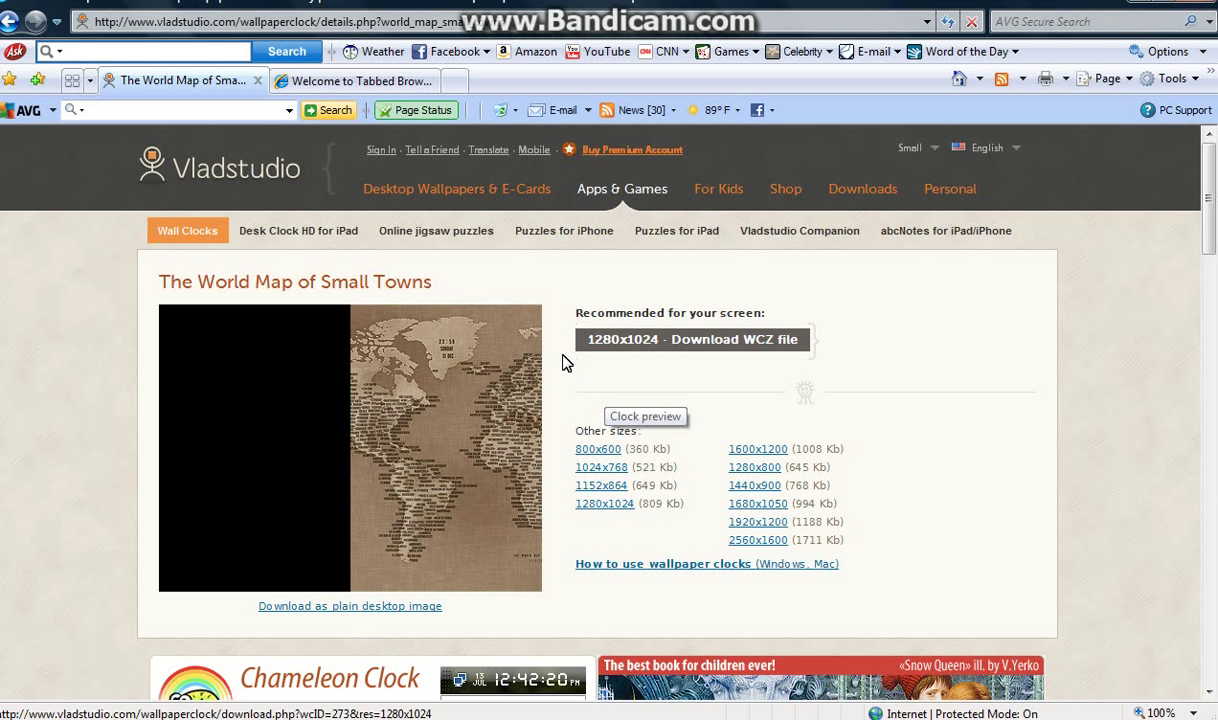
{"action": "left_click", "coordinate": [617, 349]}
{"action": "left_click", "coordinate": [645, 369]}
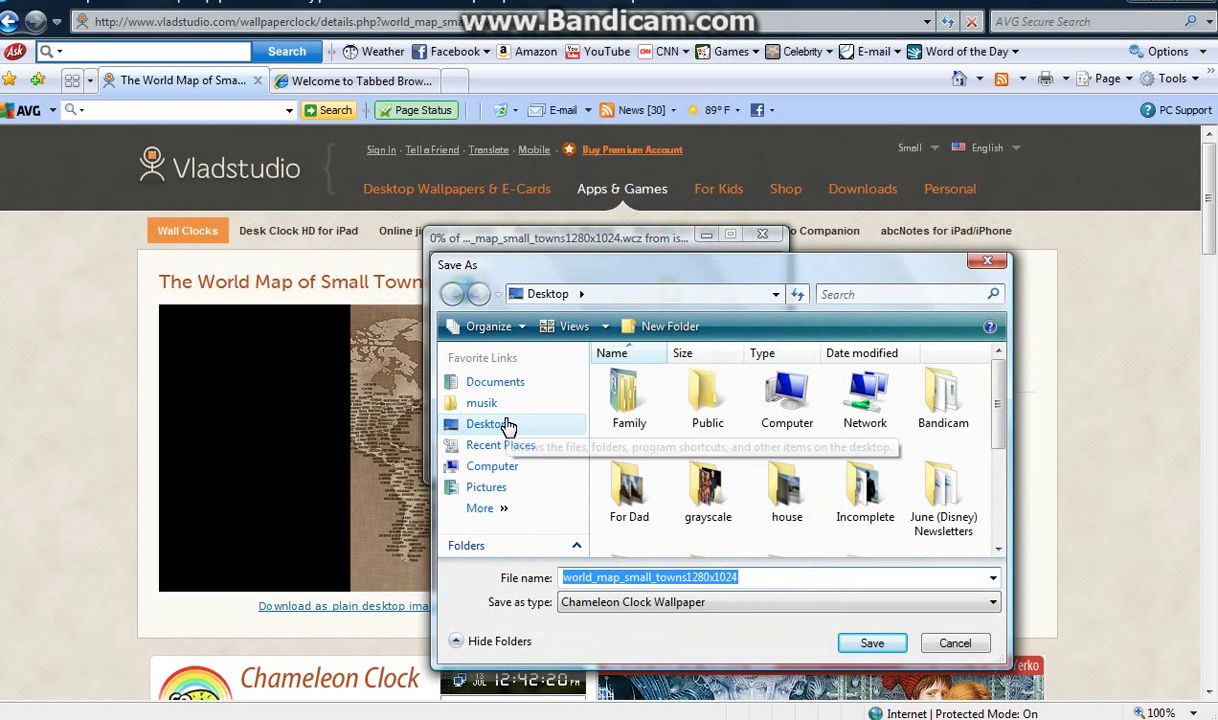
{"action": "left_click", "coordinate": [506, 427]}
{"action": "left_click", "coordinate": [866, 644]}
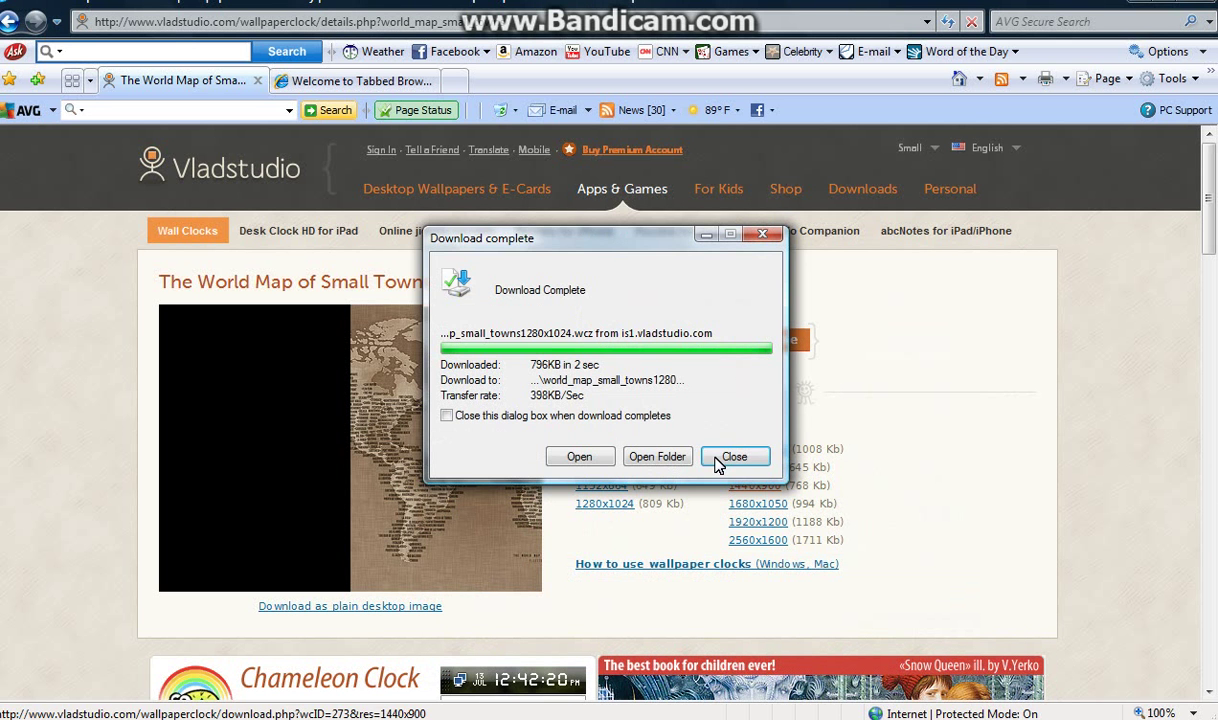
{"action": "left_click", "coordinate": [732, 458]}
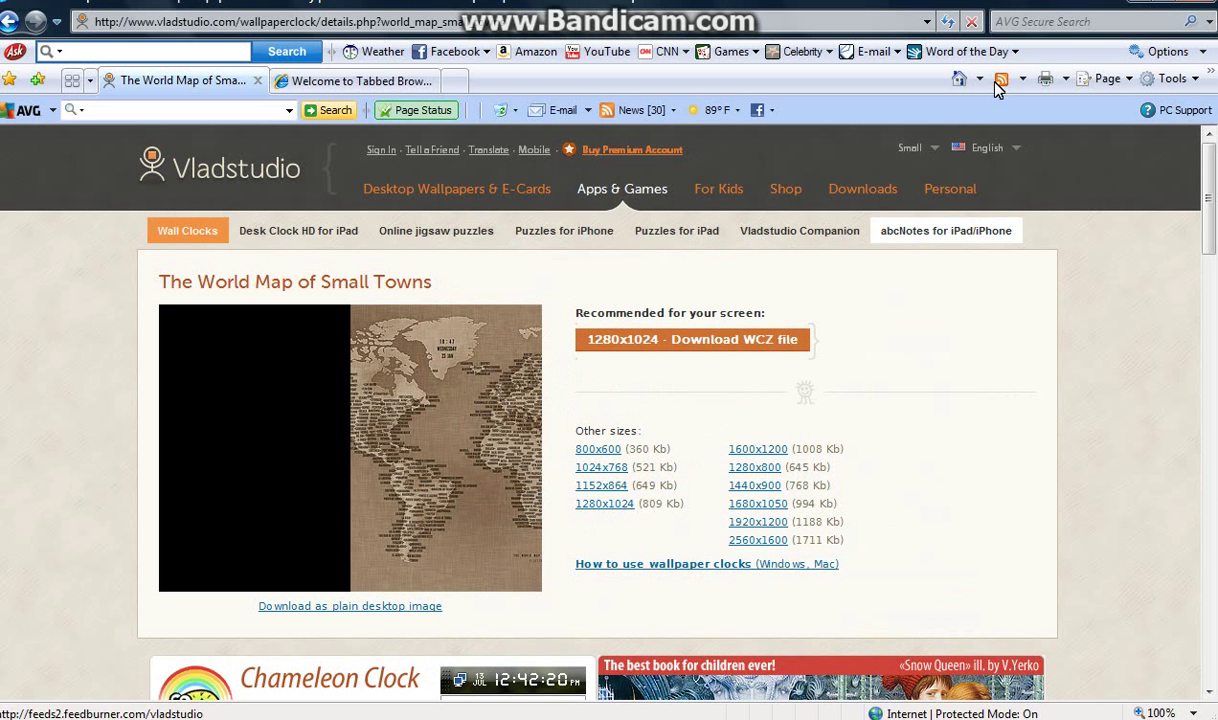
{"action": "left_click", "coordinate": [1138, 10]}
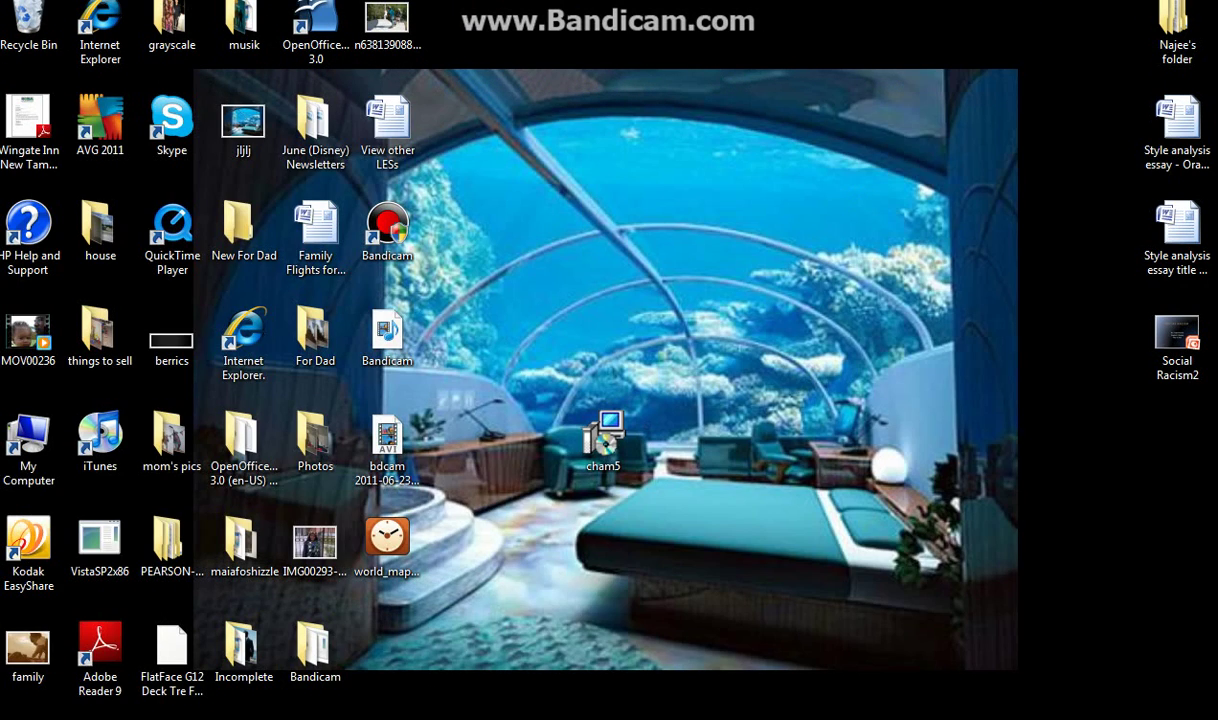
Step: Launch Chameleon Clock and go through its Quick Introduction to the end
{"action": "key", "text": "super"}
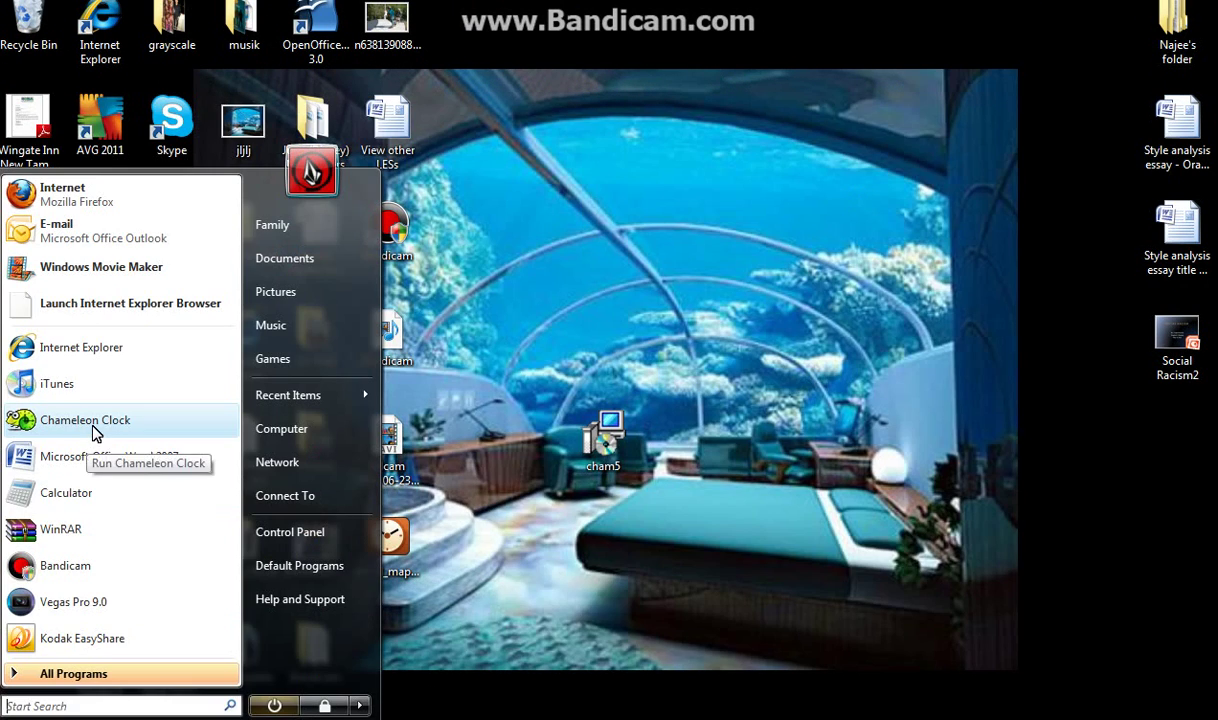
{"action": "left_click", "coordinate": [95, 428]}
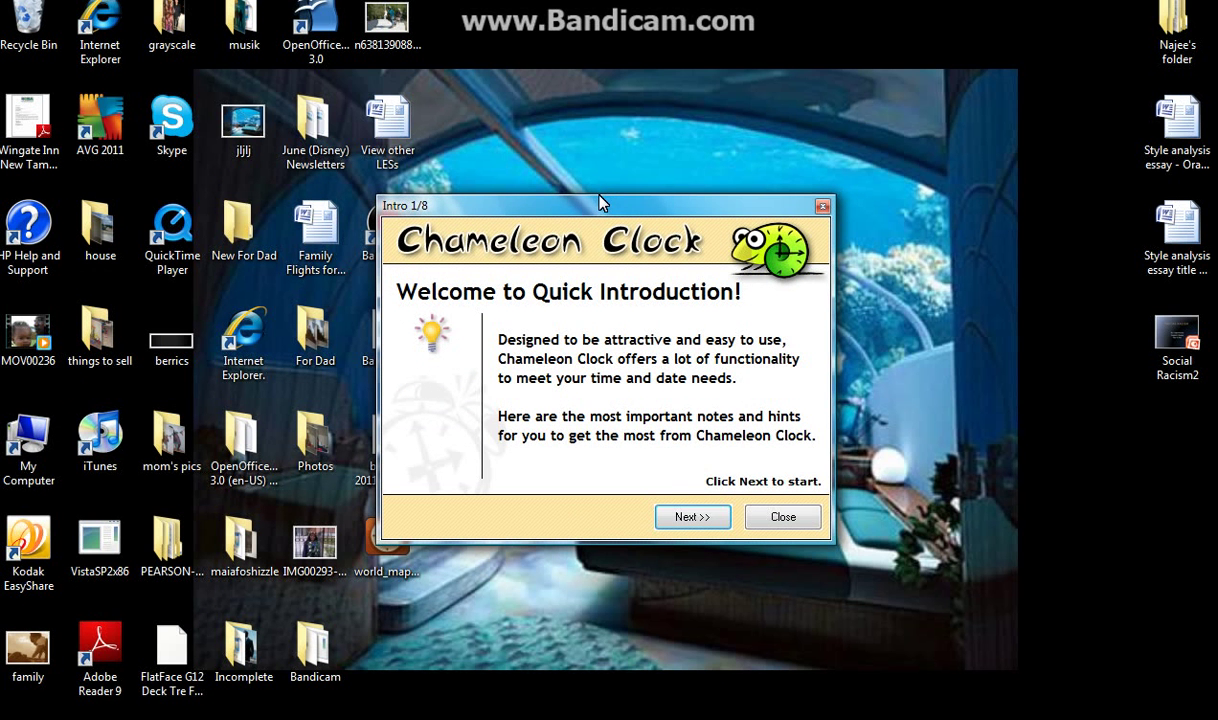
{"action": "left_click", "coordinate": [674, 516]}
{"action": "left_click", "coordinate": [686, 520]}
{"action": "left_click", "coordinate": [688, 524]}
{"action": "left_click", "coordinate": [688, 524]}
{"action": "left_click", "coordinate": [688, 524]}
{"action": "left_click", "coordinate": [688, 524]}
{"action": "left_click", "coordinate": [688, 524]}
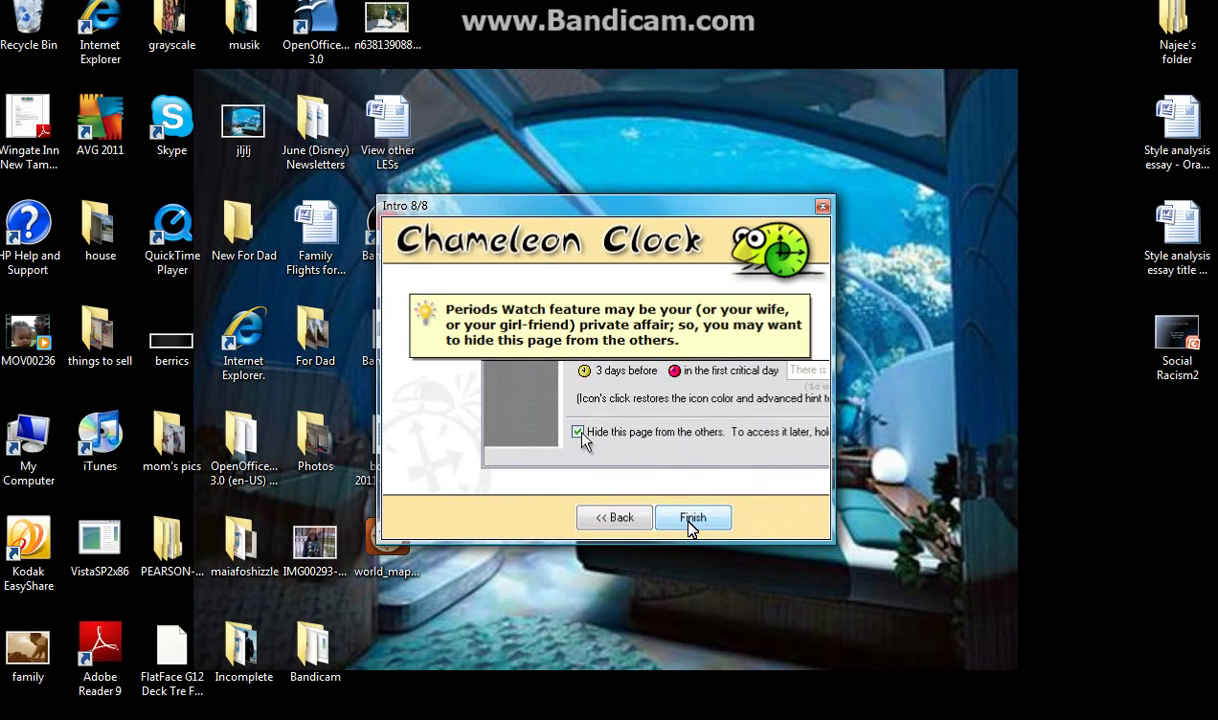
{"action": "left_click", "coordinate": [688, 524]}
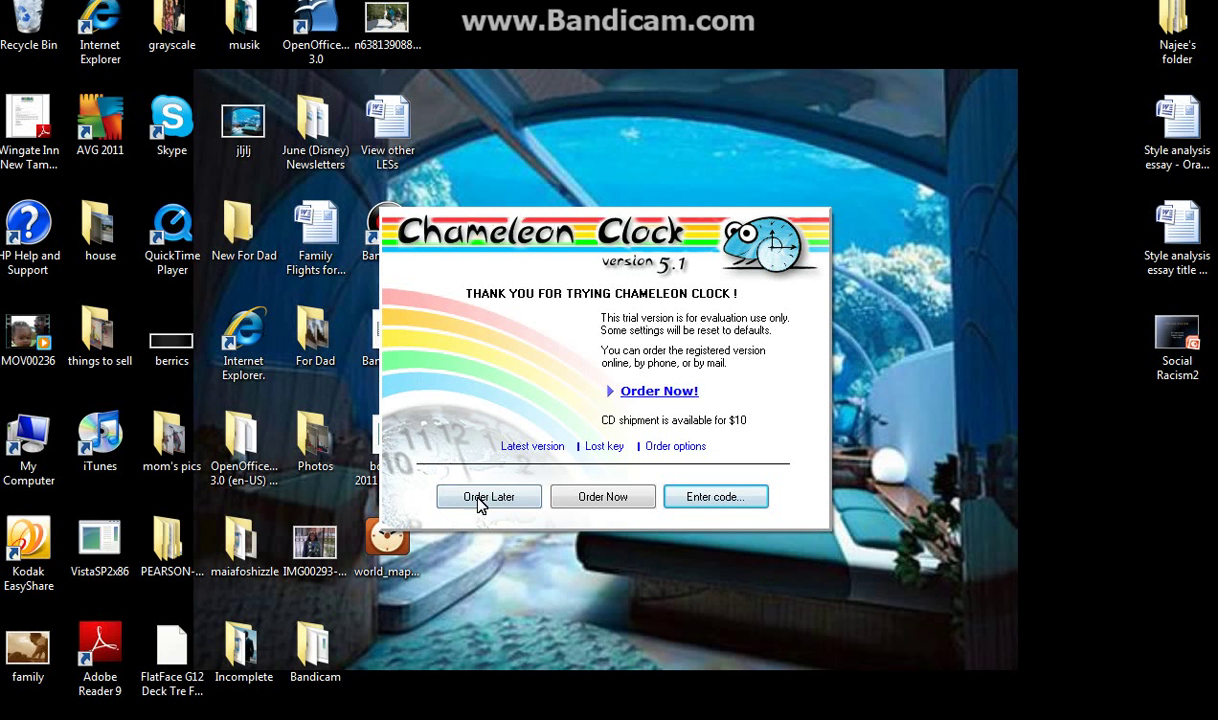
Step: Postpone ordering the registered version and enable the wallpaper clock with the Native display mode
{"action": "left_click", "coordinate": [480, 500]}
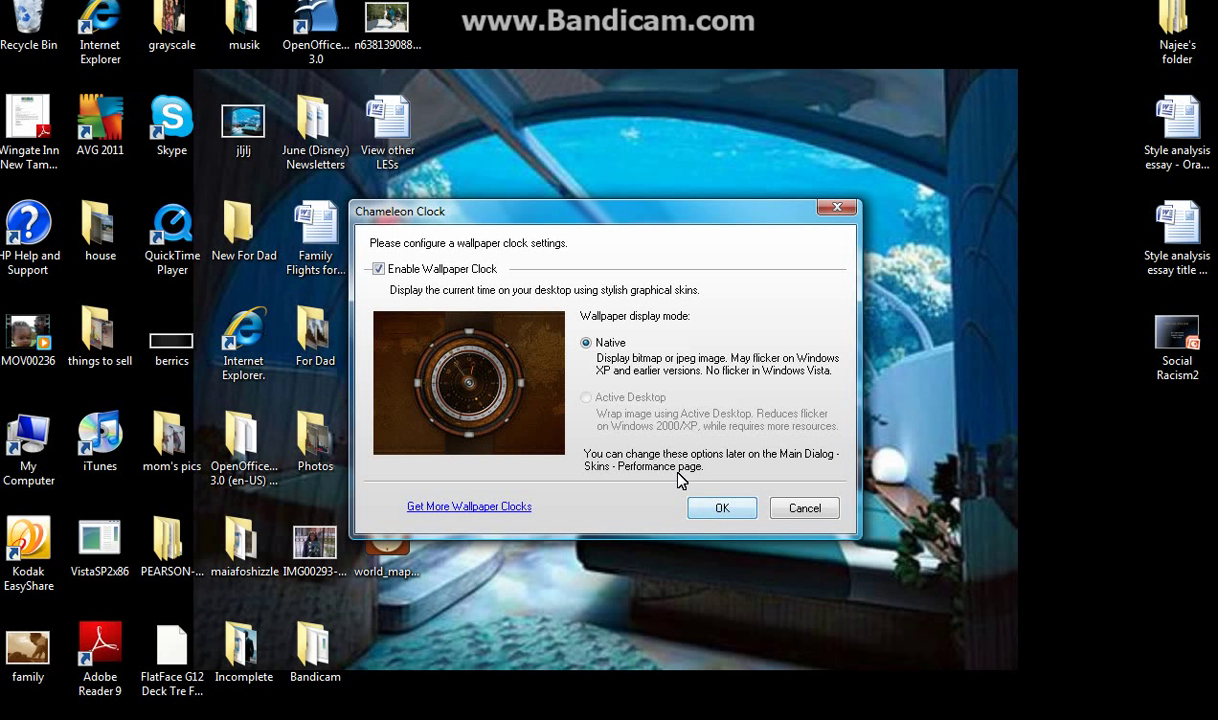
{"action": "left_click", "coordinate": [714, 509]}
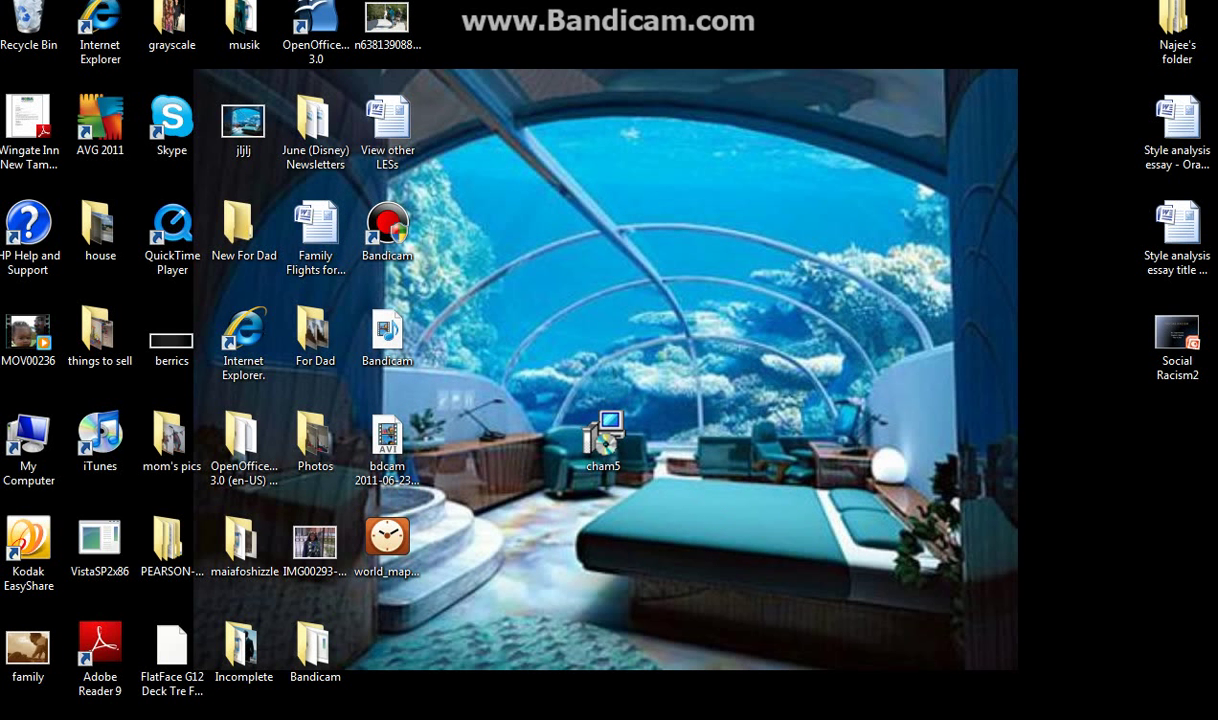
Step: Open the Wallpapers folder inside Chameleon Clock on Local Disk (C:)
{"action": "key", "text": "super"}
{"action": "left_click", "coordinate": [295, 426]}
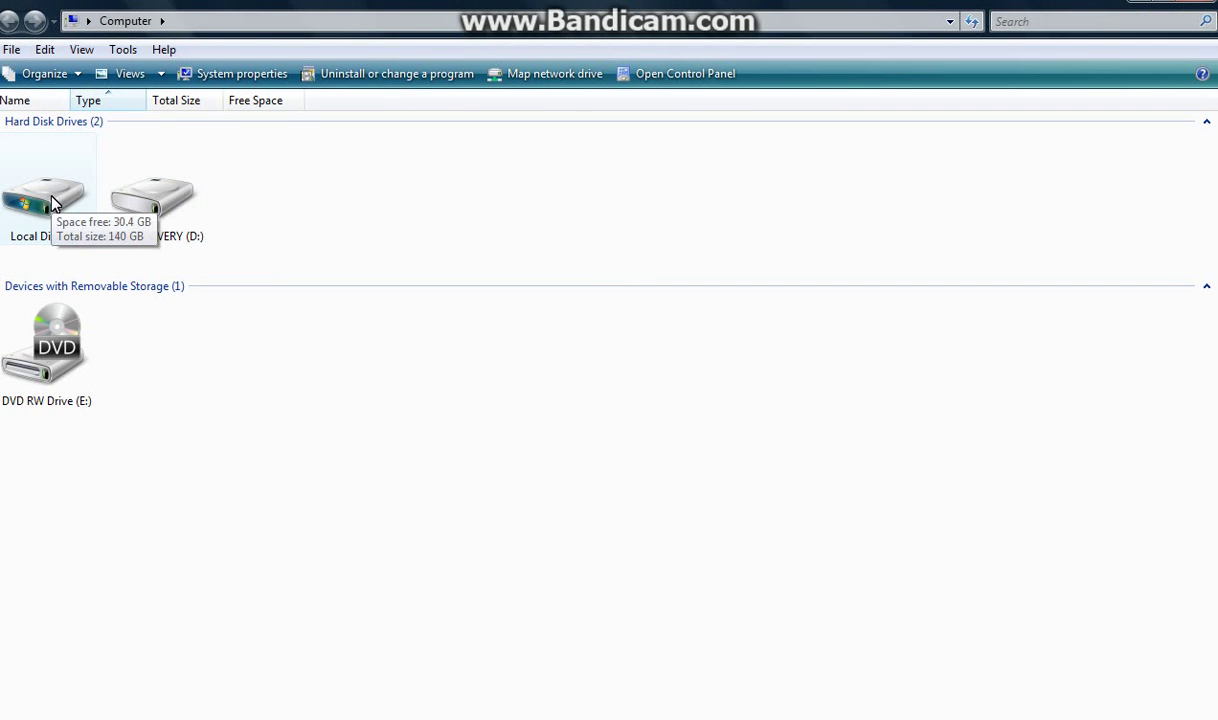
{"action": "double_click", "coordinate": [52, 204]}
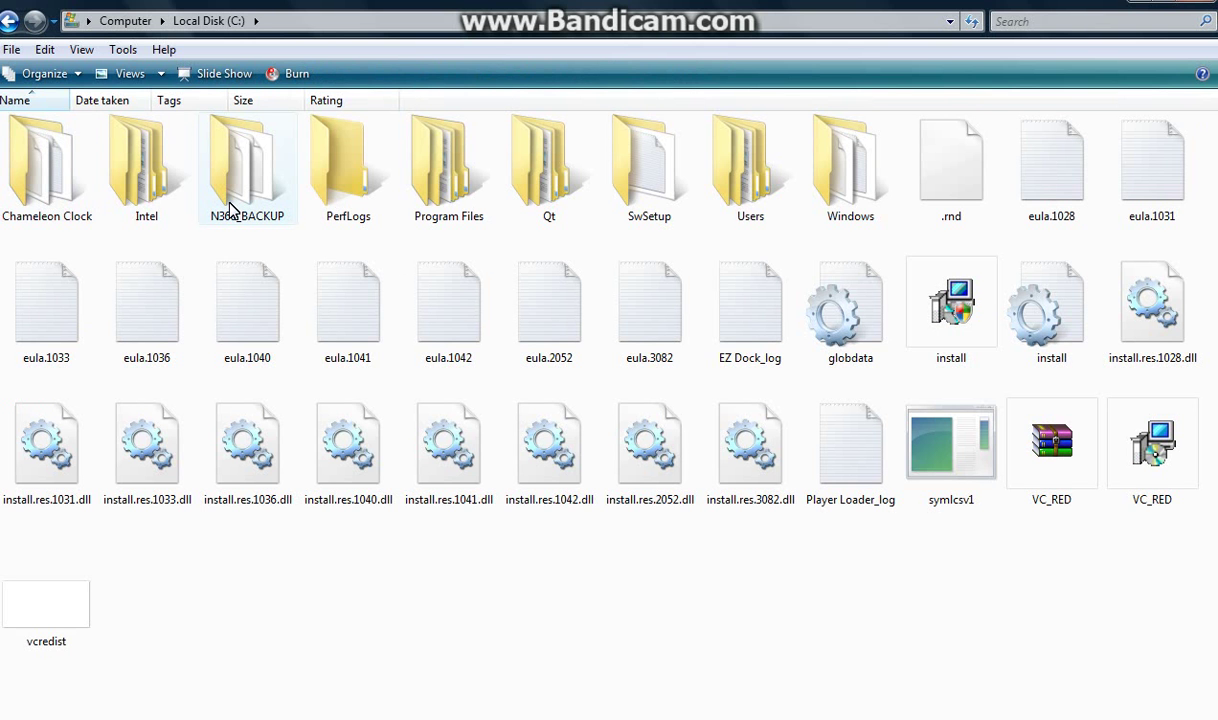
{"action": "double_click", "coordinate": [50, 170]}
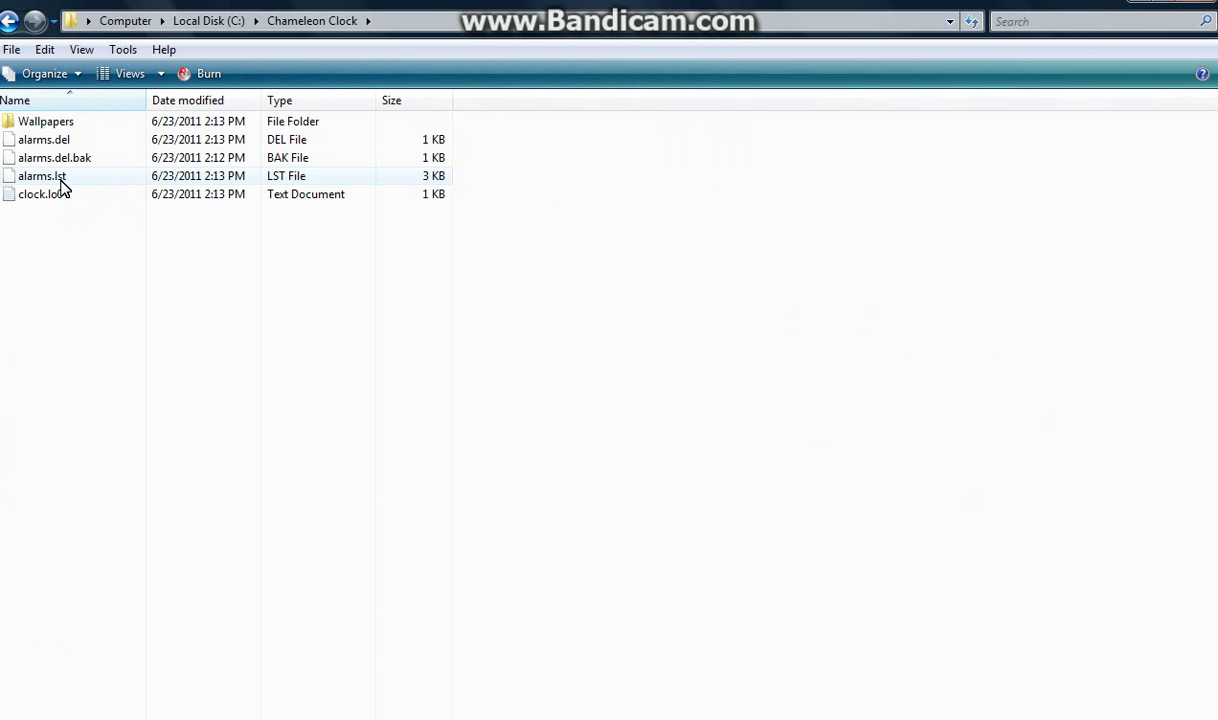
{"action": "double_click", "coordinate": [86, 123]}
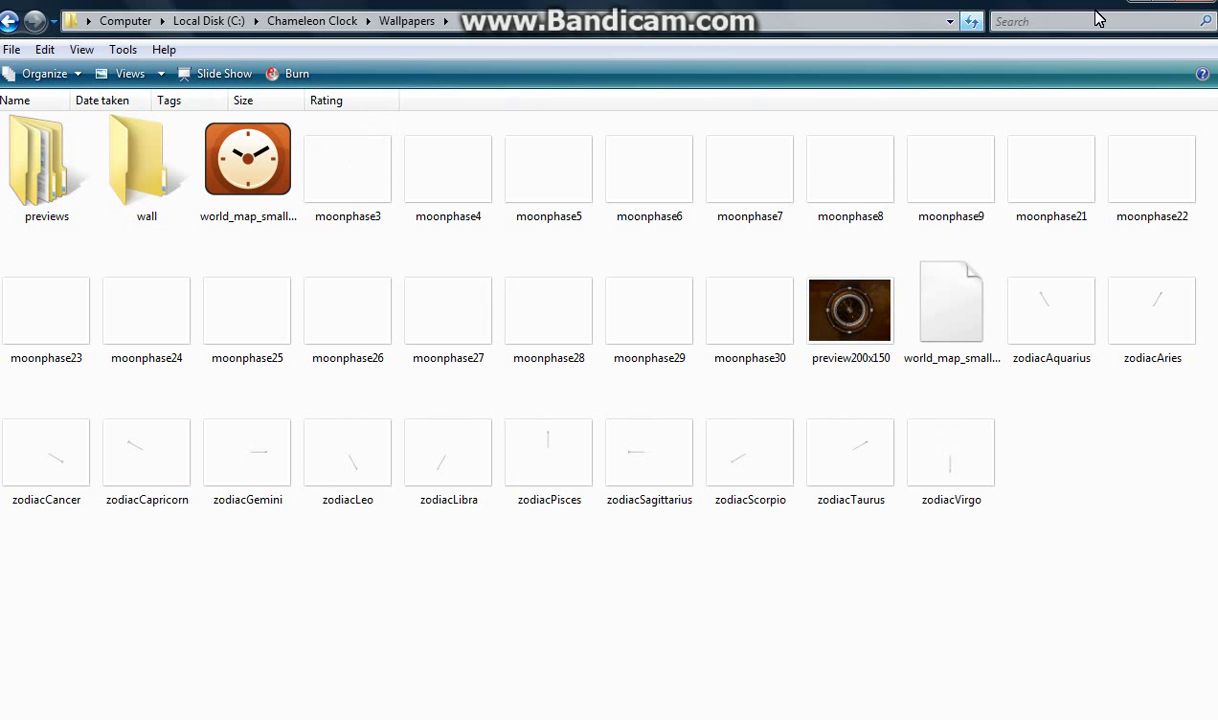
Step: Move the world_map_small_towns1280x1024 file from the desktop into the Wallpapers folder, replacing the existing copy
{"action": "left_click", "coordinate": [1163, 10]}
{"action": "left_click_drag", "start_coordinate": [388, 540], "coordinate": [560, 197]}
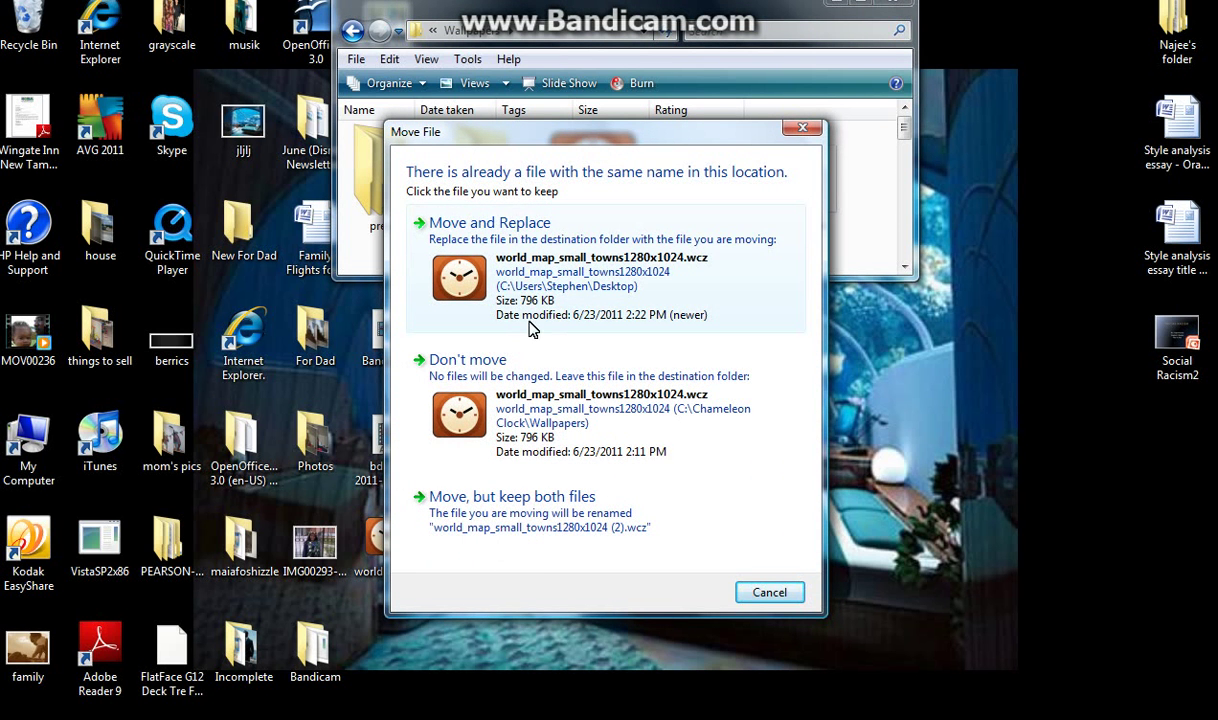
{"action": "left_click", "coordinate": [533, 320]}
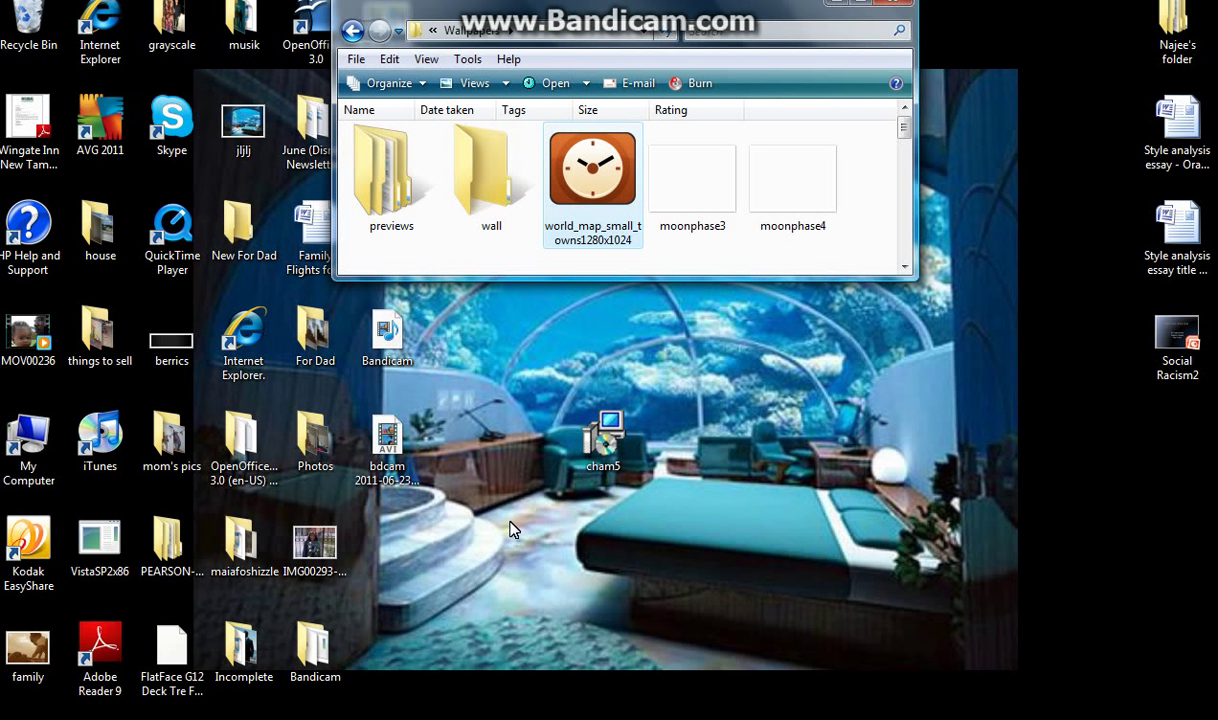
Step: Open the world_map_small_towns1280x1024 file, set Northern Lights as the wallpaper clock, and clear the folder window off the desktop
{"action": "double_click", "coordinate": [577, 190]}
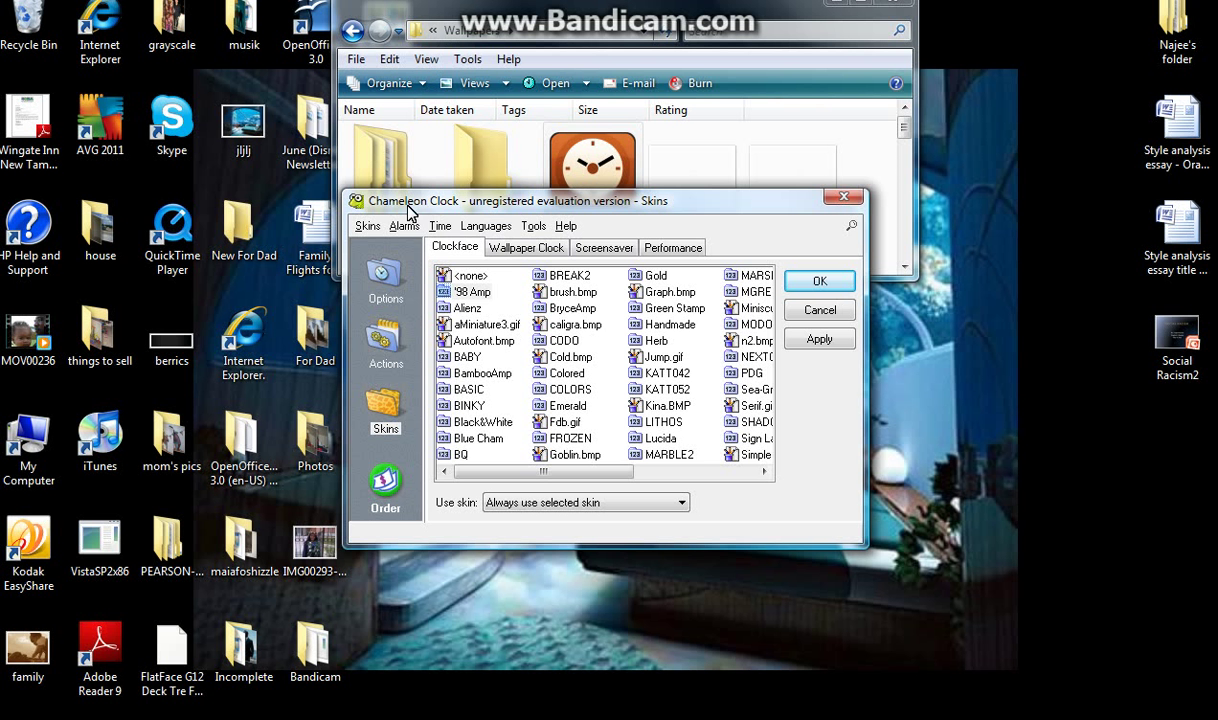
{"action": "left_click", "coordinate": [524, 248]}
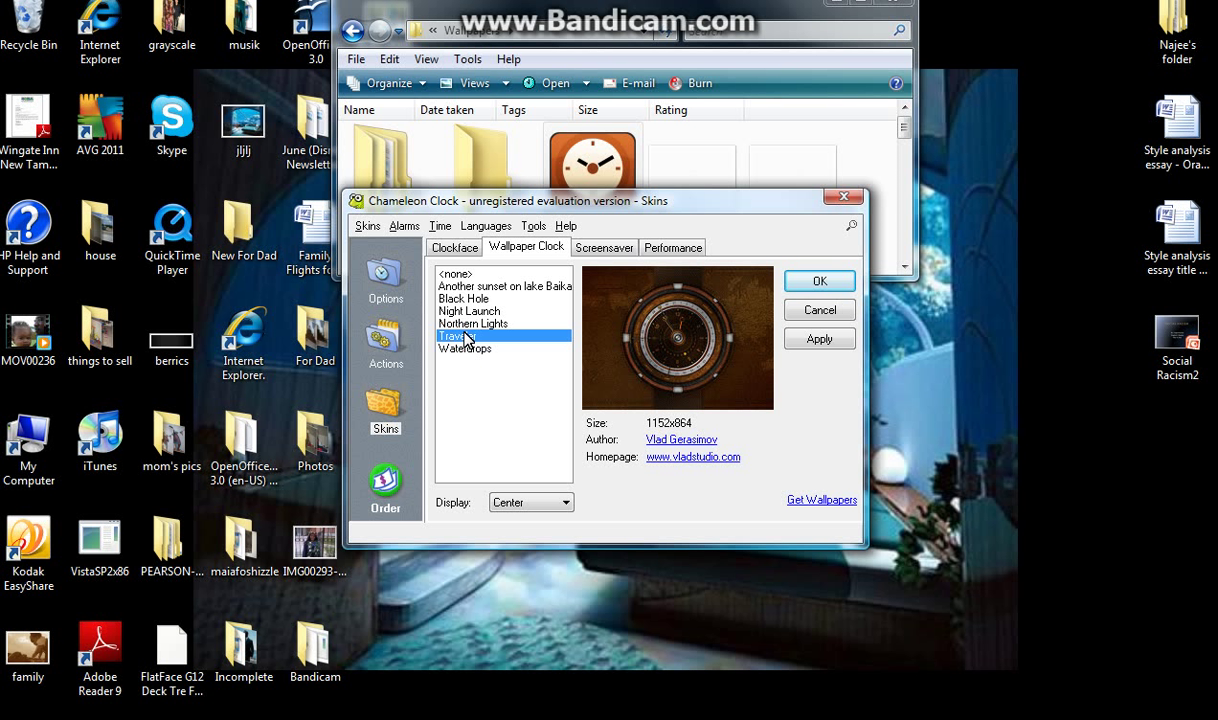
{"action": "left_click", "coordinate": [468, 324]}
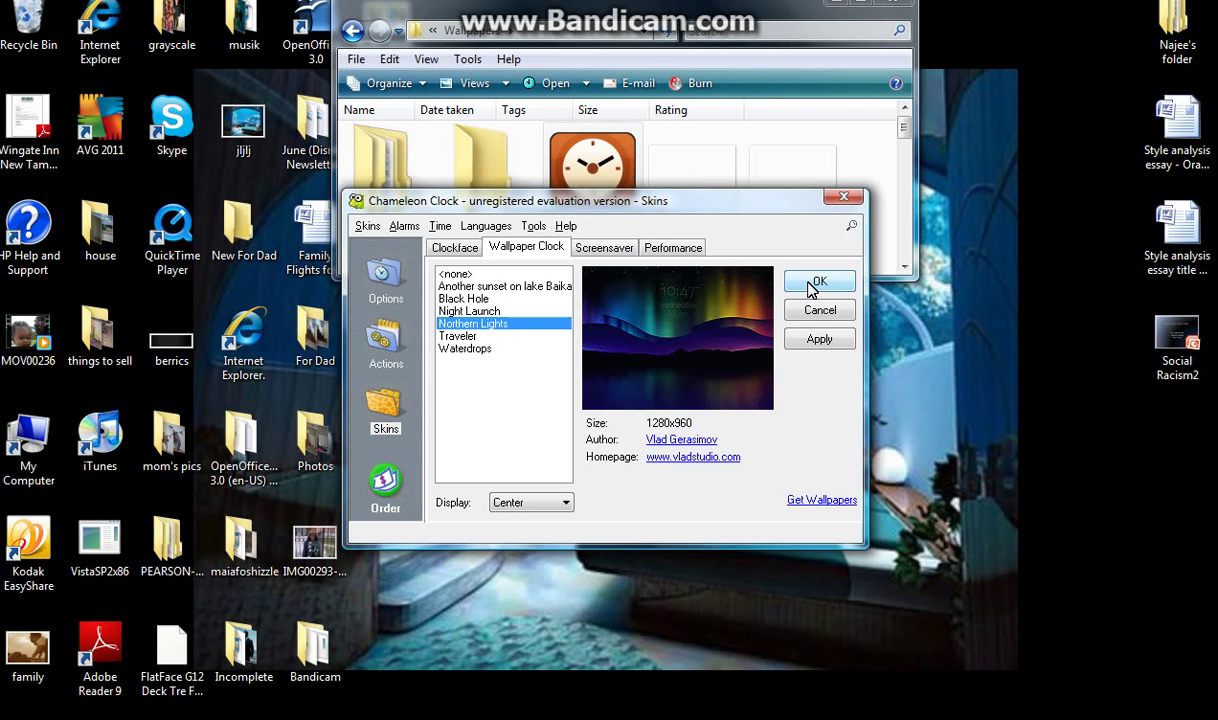
{"action": "left_click", "coordinate": [813, 285]}
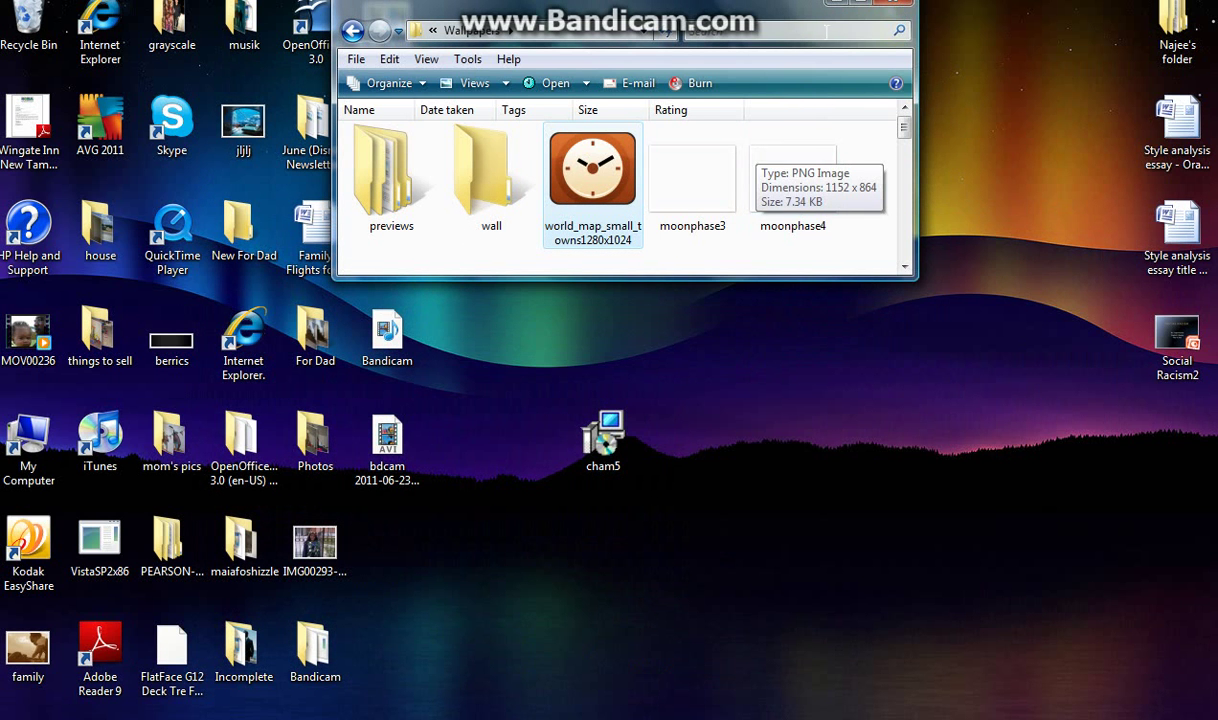
{"action": "left_click", "coordinate": [833, 4]}
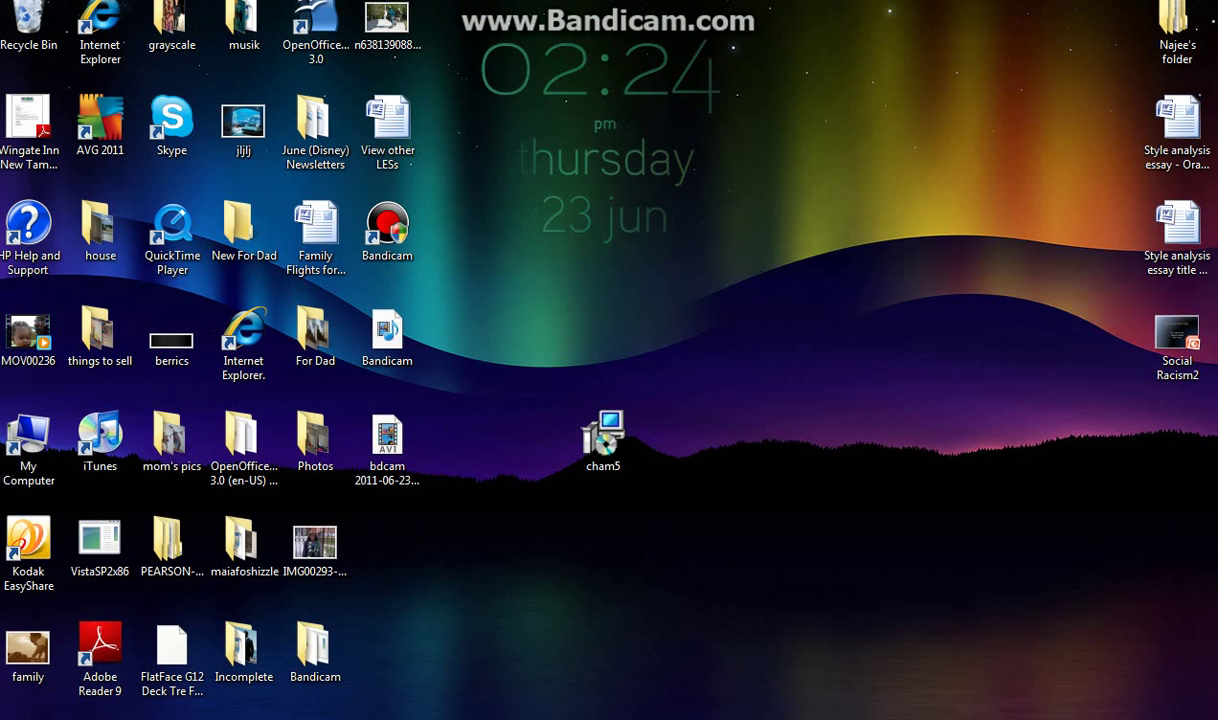